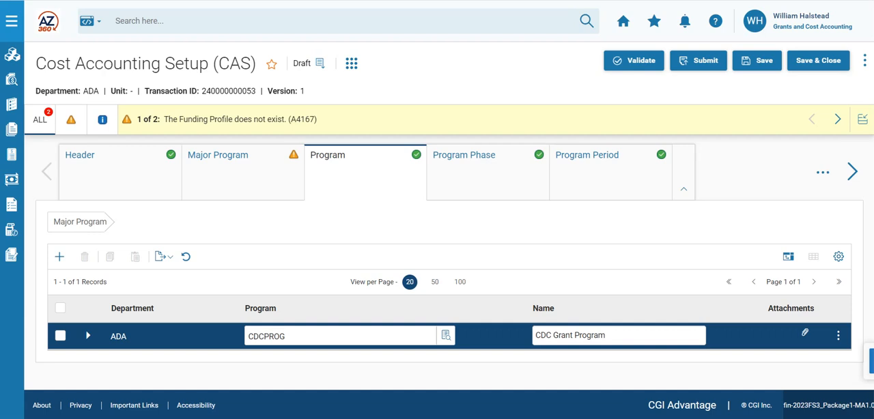
# Add a Program Period record CDC22 with Infer From 05/01/2021 and Infer To 04/30/2022
pyautogui.click(597, 171)
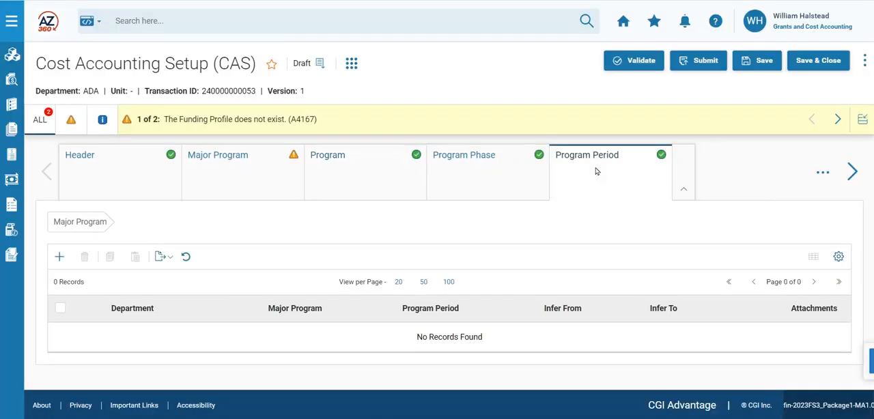
pyautogui.click(60, 258)
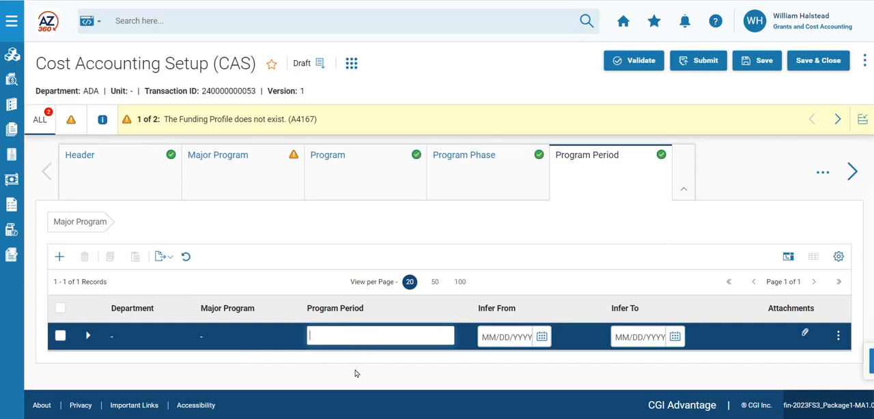
pyautogui.write('CDC22')
pyautogui.click(488, 337)
pyautogui.write('05')
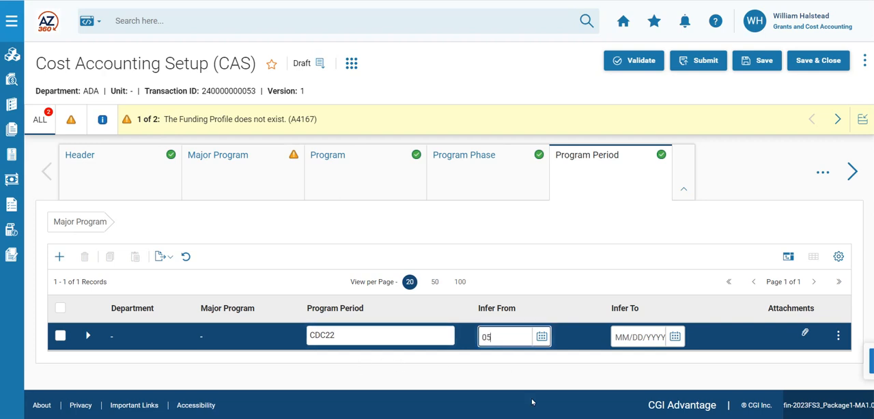
pyautogui.write('/01/2021')
pyautogui.click(619, 336)
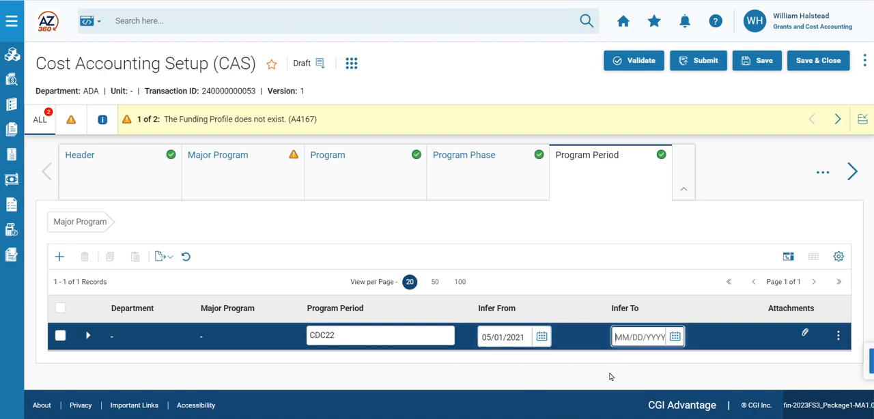
pyautogui.write('04/30/2022')
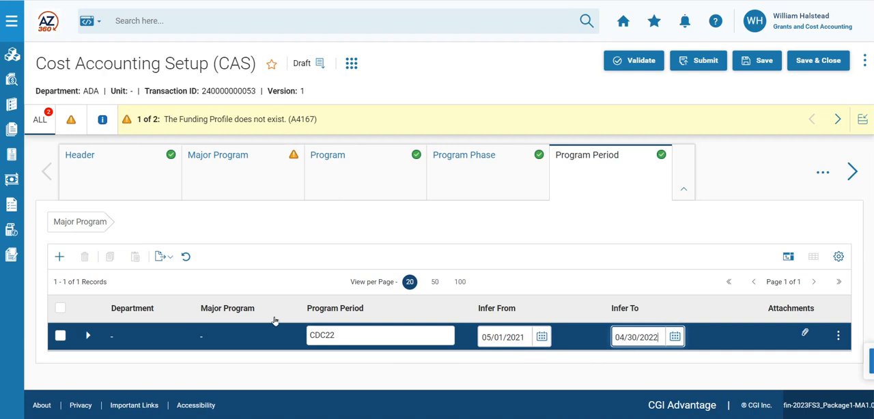
# In the CDC22 record's general information, set the Program Period Name to CDC Grant Budget Period April 22 and Short Name to CDC PPC APR 22
pyautogui.click(89, 337)
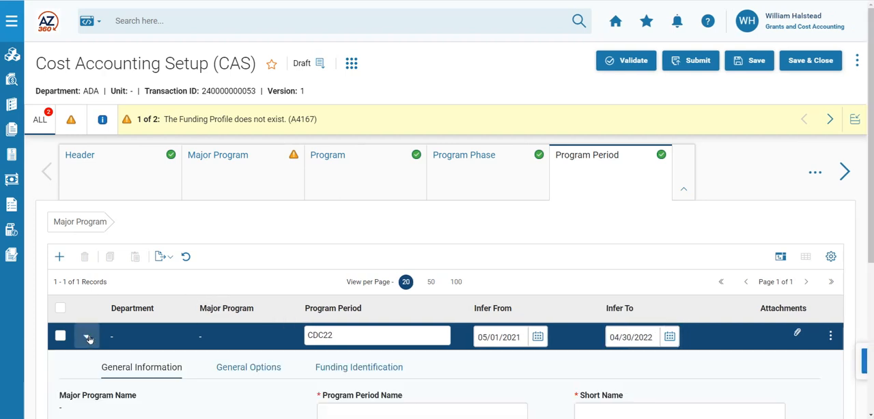
pyautogui.scroll(-2, 123, 288)
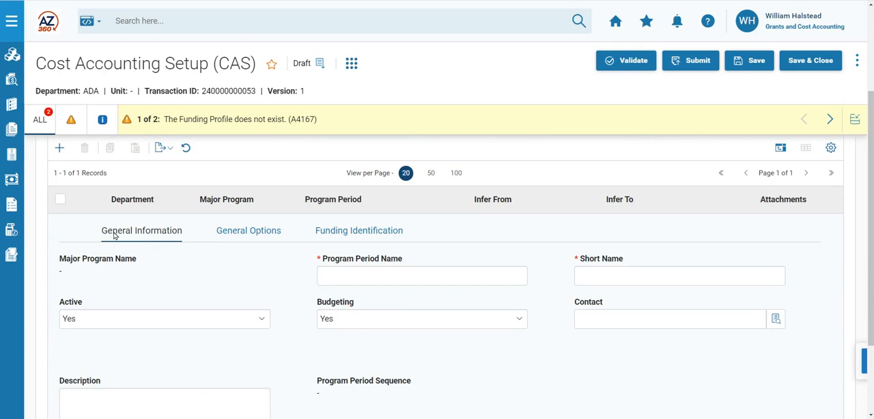
pyautogui.click(339, 279)
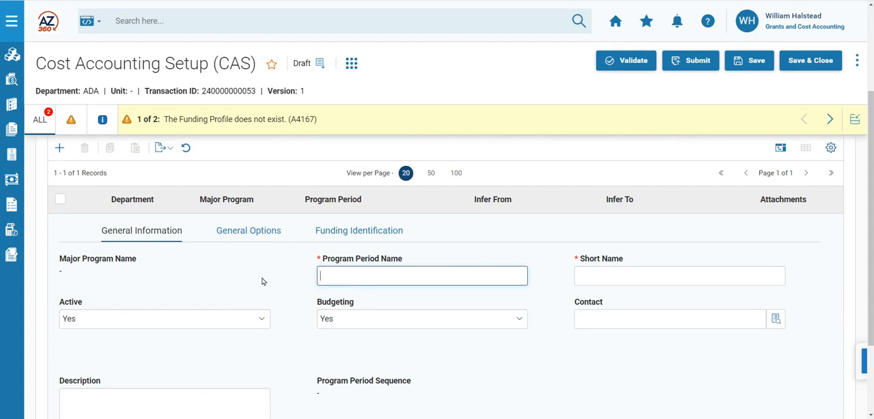
pyautogui.write('CDC Grant Budget')
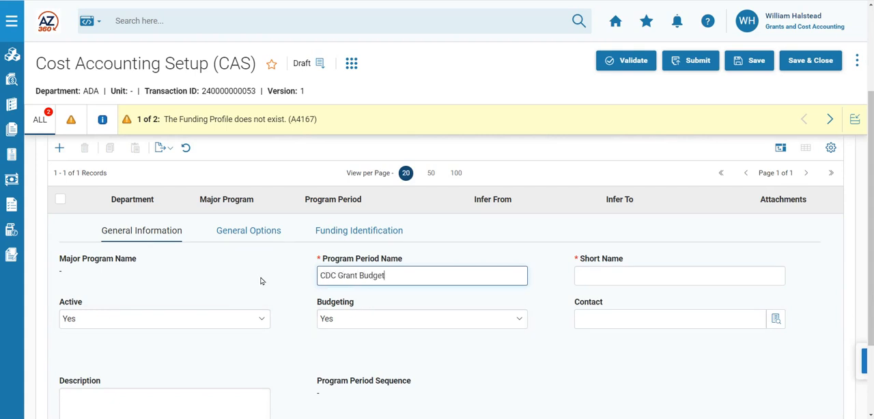
pyautogui.write(' Period April 22')
pyautogui.click(590, 275)
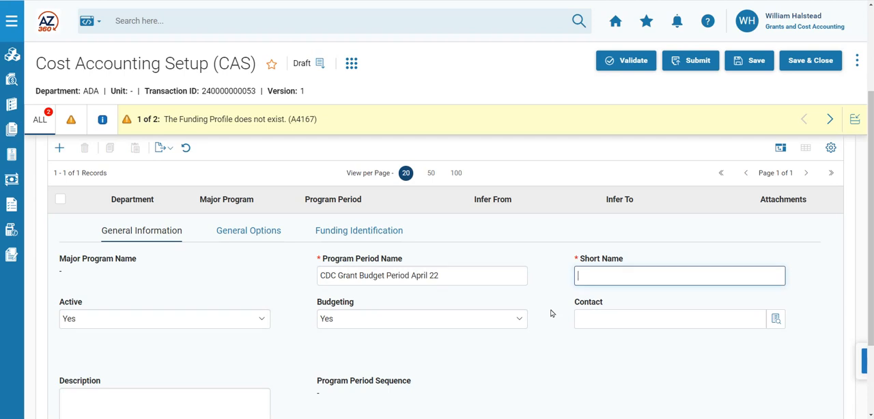
pyautogui.write('CDC PPC APR 22')
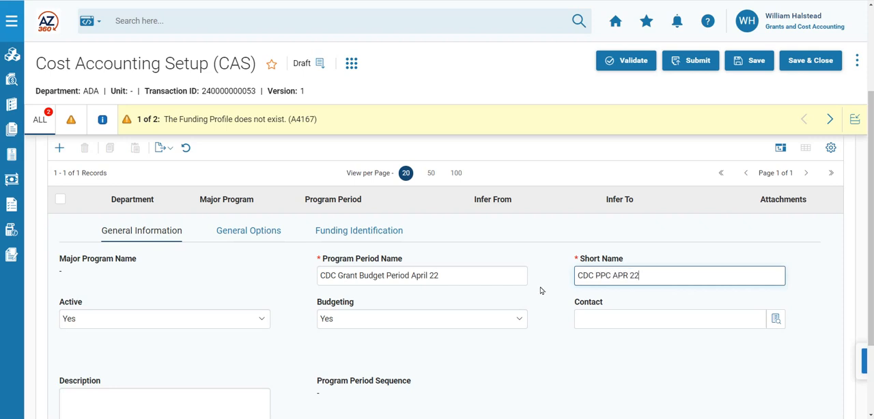
# In the period's funding identification, look up agencies with catalog prefix 93 and select DCAP, DHHS Centers for Disease Control and Prevention
pyautogui.click(259, 236)
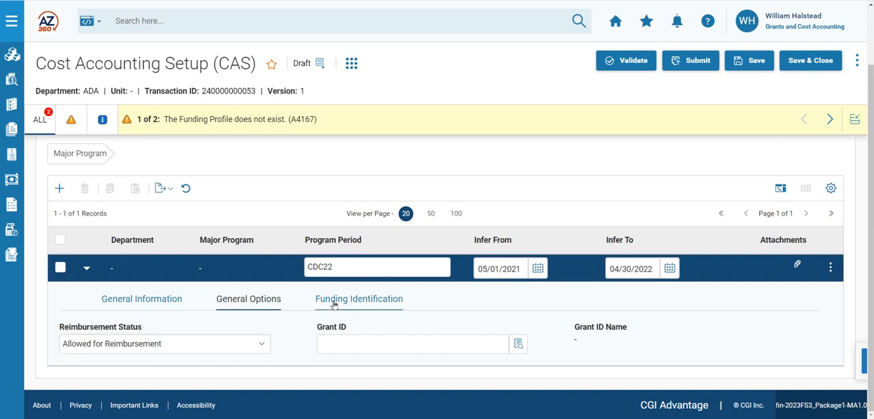
pyautogui.click(374, 300)
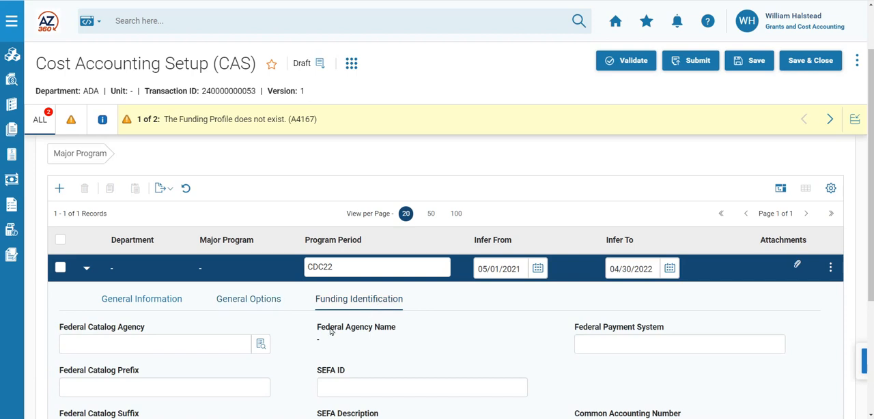
pyautogui.scroll(-1, 292, 352)
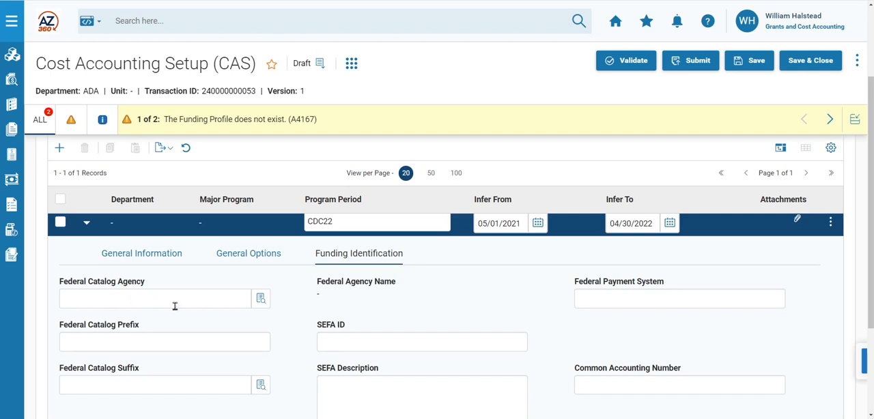
pyautogui.click(261, 300)
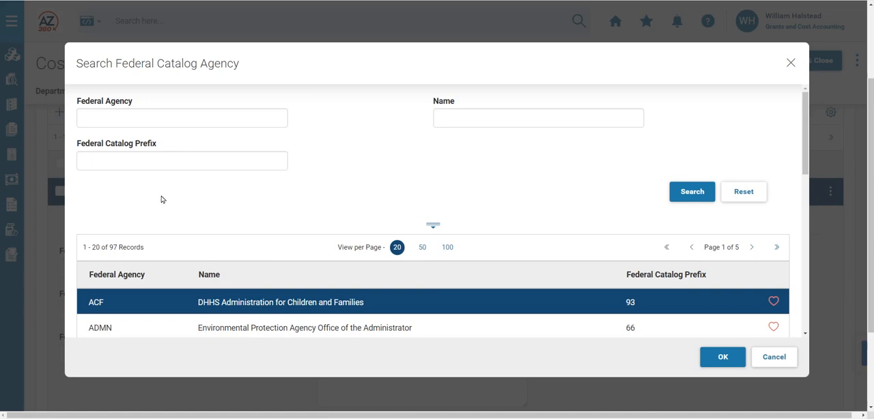
pyautogui.click(139, 162)
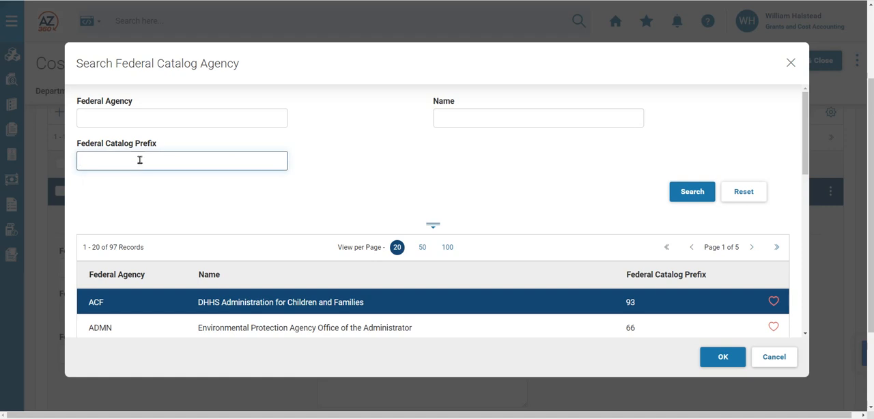
pyautogui.write('93')
pyautogui.click(682, 191)
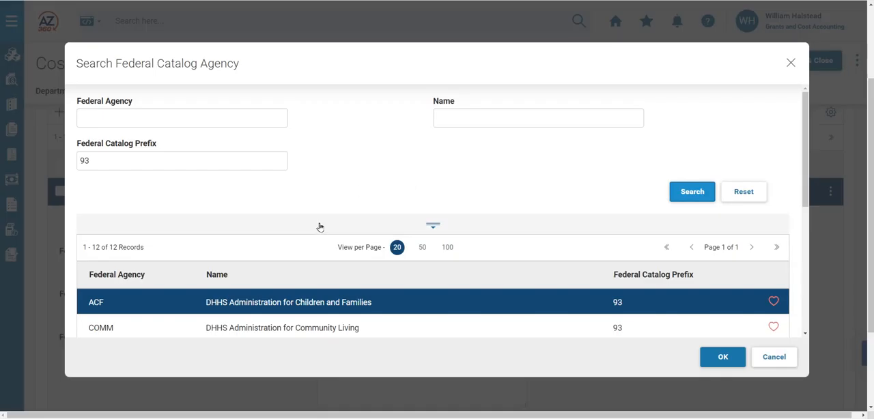
pyautogui.scroll(-2, 319, 226)
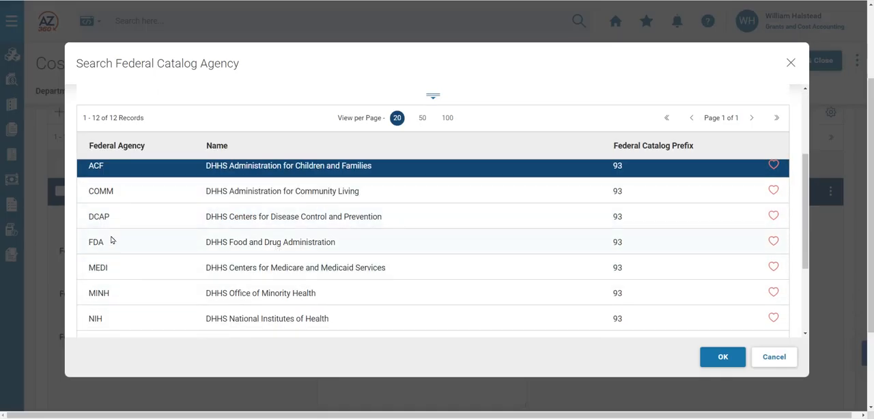
pyautogui.click(128, 220)
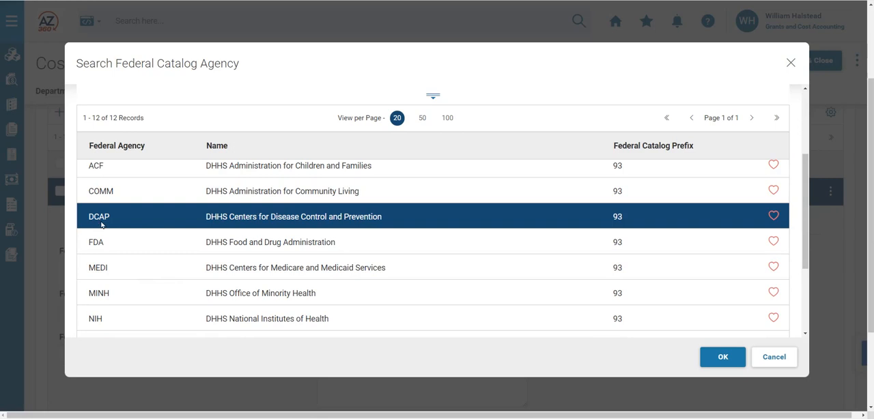
pyautogui.click(720, 360)
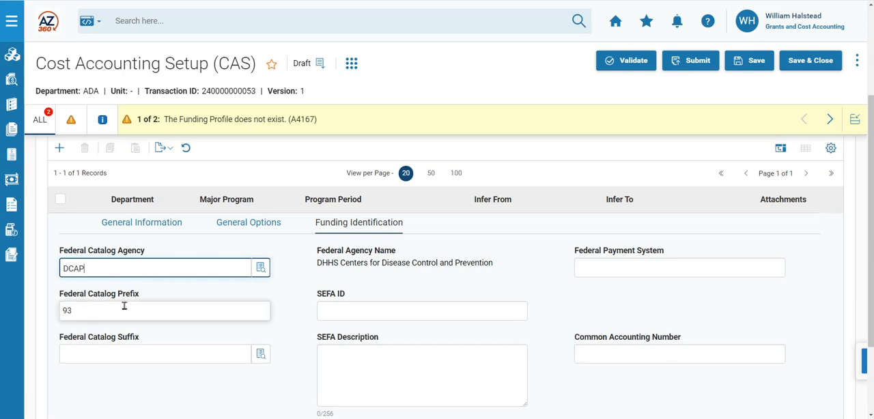
# Look up and select Federal Catalog Suffix 270, Viral Hepatitis Prevention and Control, and switch to Grant Agreement Example.pdf to review the award details
pyautogui.click(87, 313)
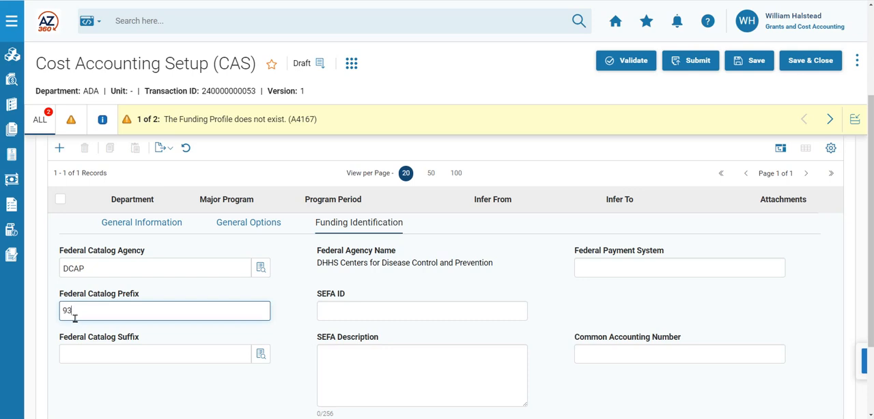
pyautogui.click(112, 356)
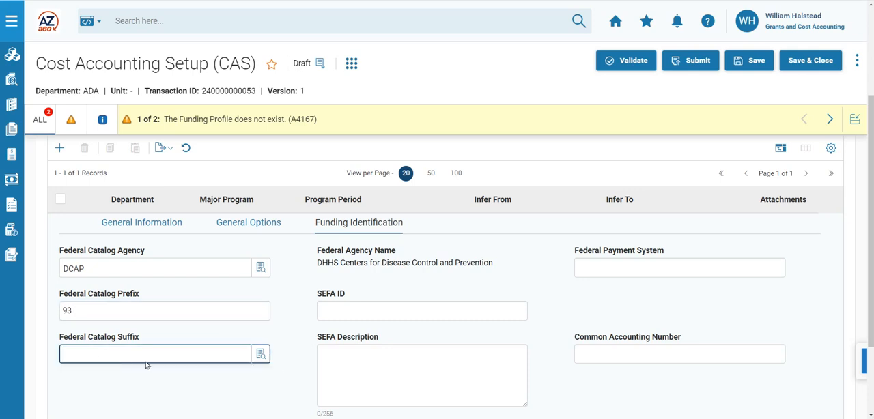
pyautogui.click(261, 355)
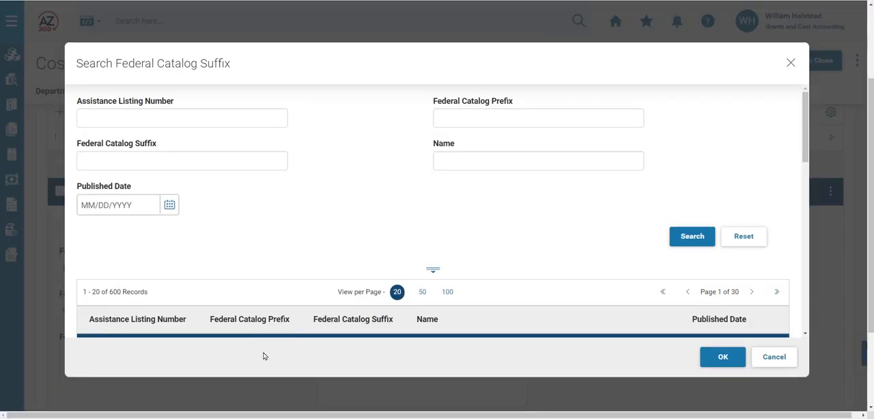
pyautogui.click(142, 162)
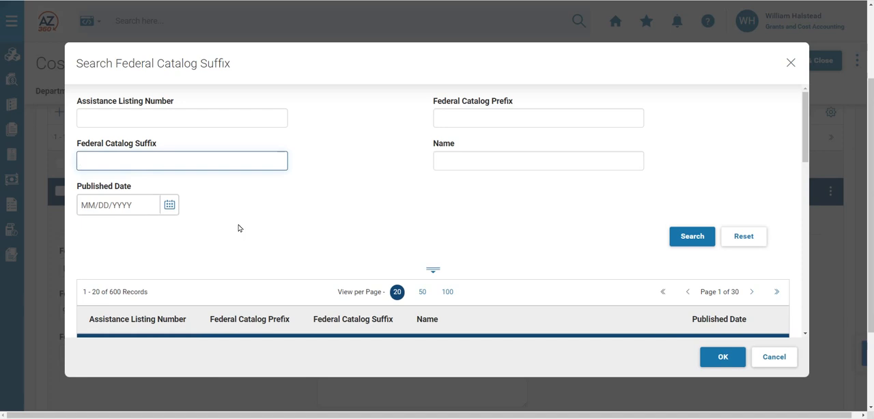
pyautogui.write('270')
pyautogui.click(688, 235)
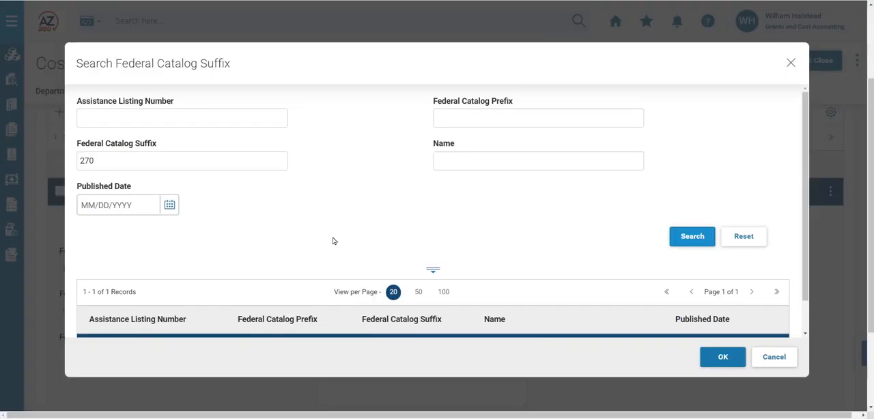
pyautogui.scroll(-1, 332, 241)
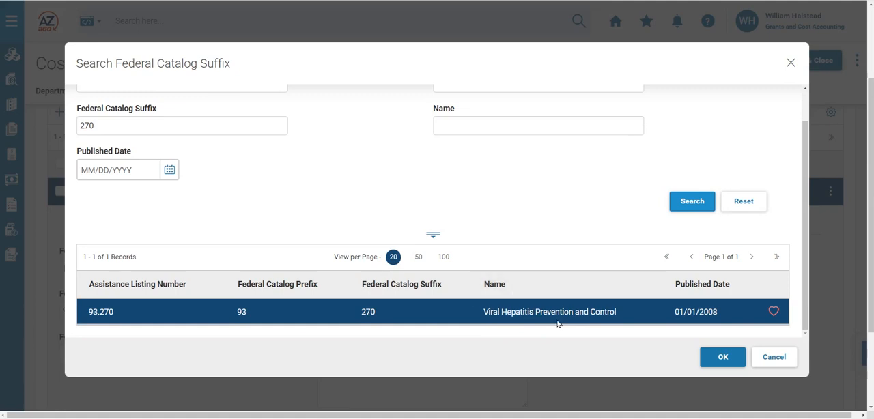
pyautogui.click(716, 362)
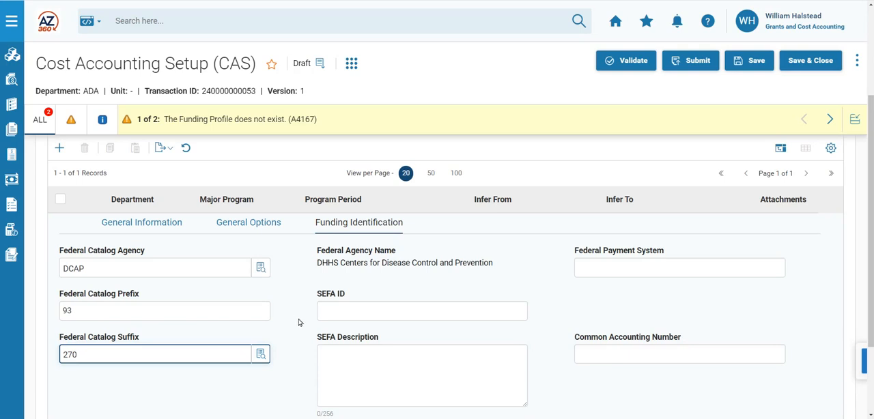
pyautogui.hotkey('alt', 'Tab')
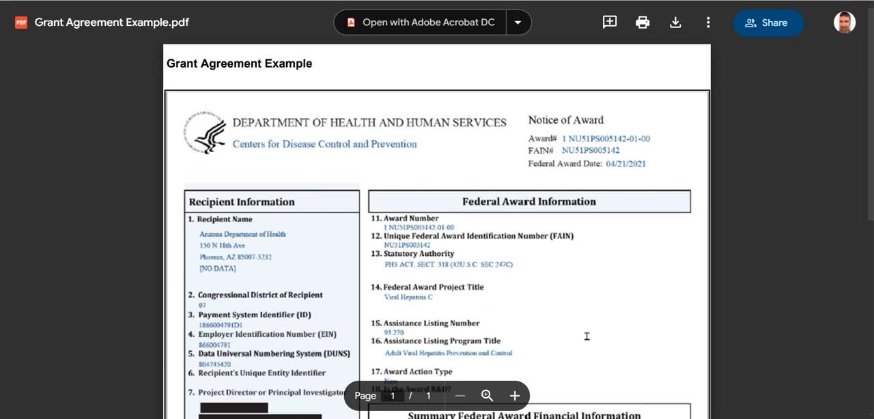
pyautogui.scroll(-2, 585, 336)
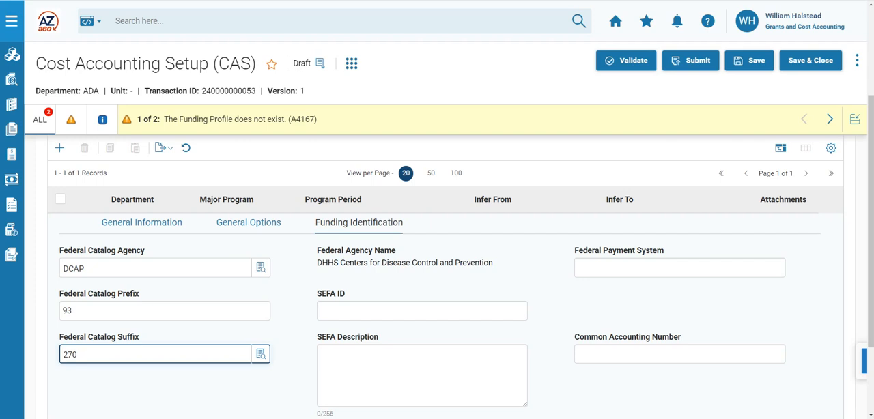
# Upload the file CDC Grant Award Documentation as an attachment to the CDC22 program period and validate the transaction
pyautogui.scroll(3, 817, 333)
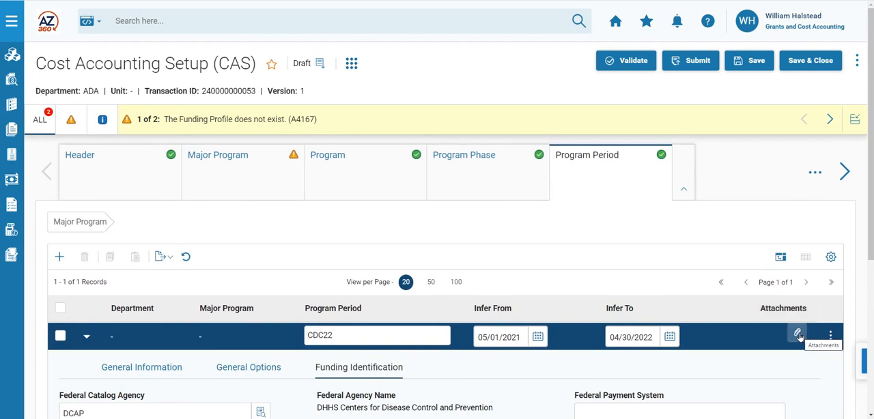
pyautogui.click(798, 334)
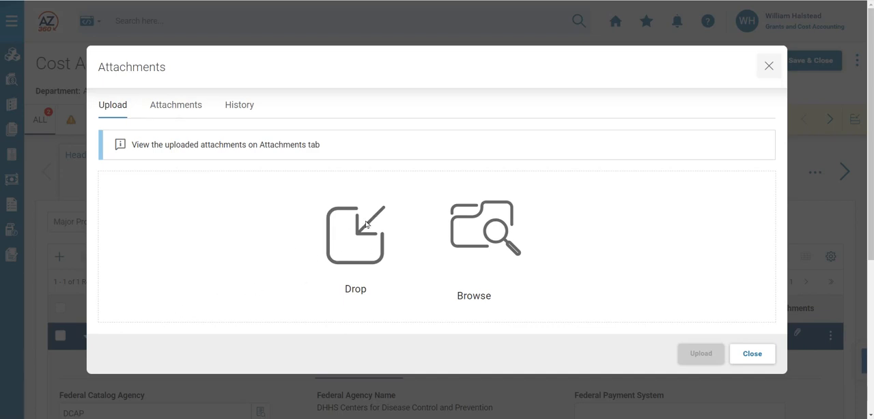
pyautogui.click(493, 236)
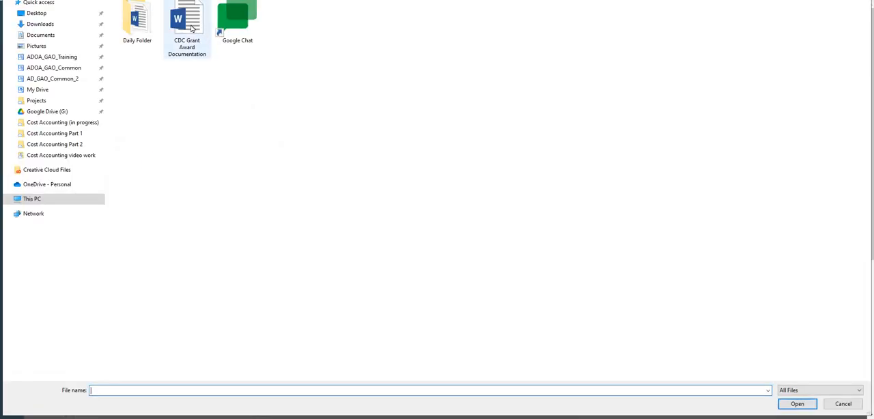
pyautogui.click(192, 28)
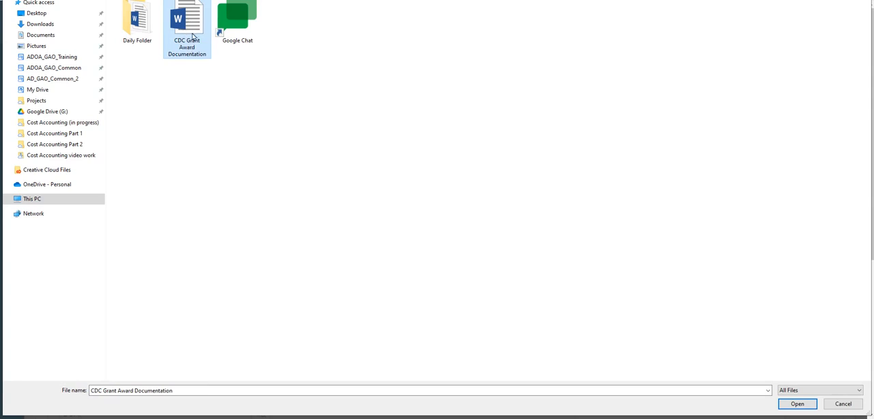
pyautogui.click(797, 403)
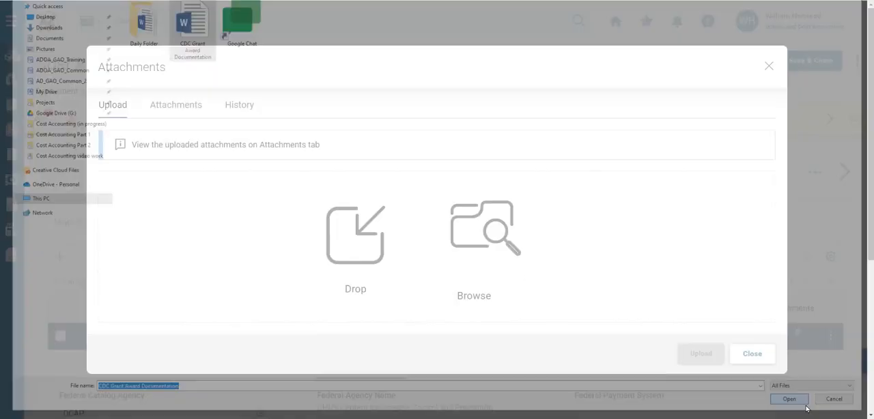
pyautogui.click(119, 200)
pyautogui.click(679, 359)
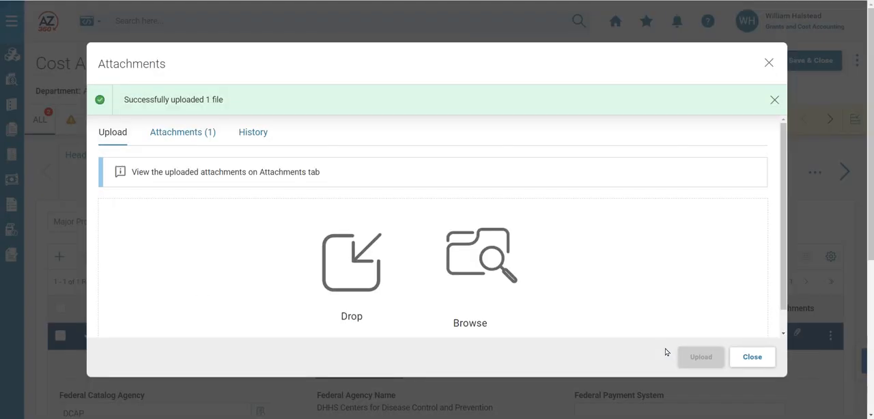
pyautogui.click(760, 360)
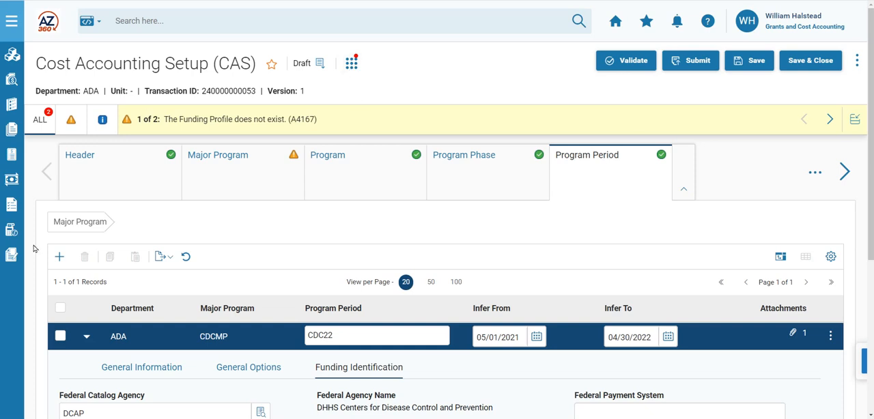
pyautogui.click(629, 63)
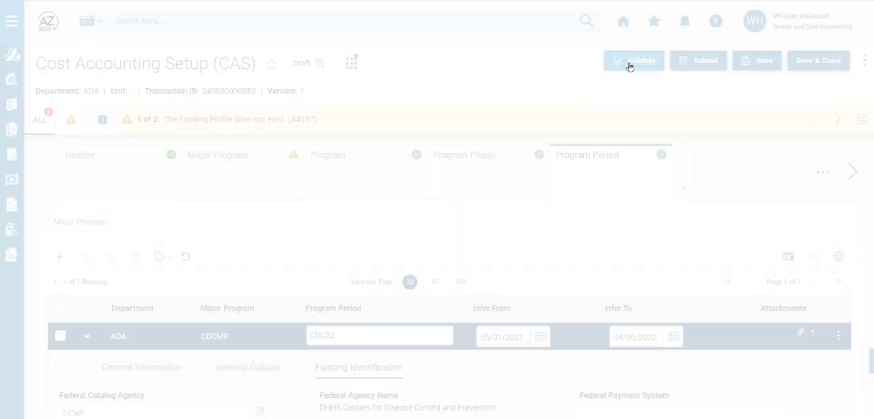